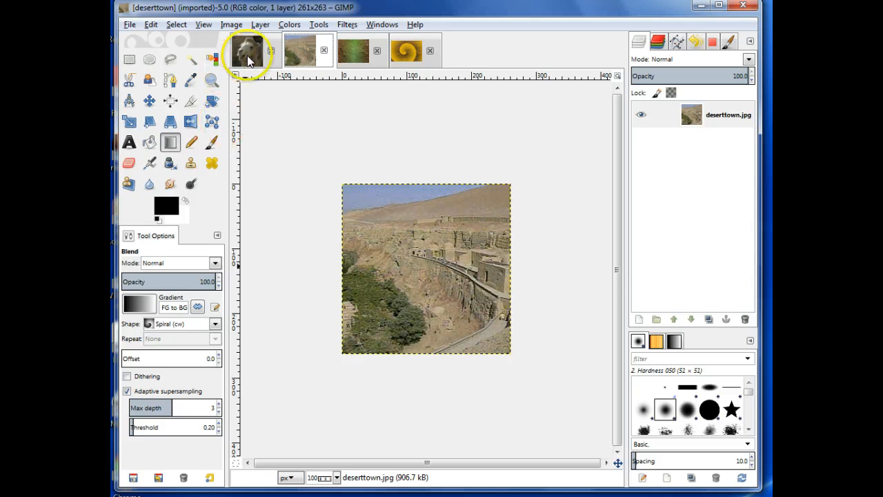
Check the camel image's pixel size in the Scale Image dialog without scaling it
left_click(248, 56)
left_click(249, 60)
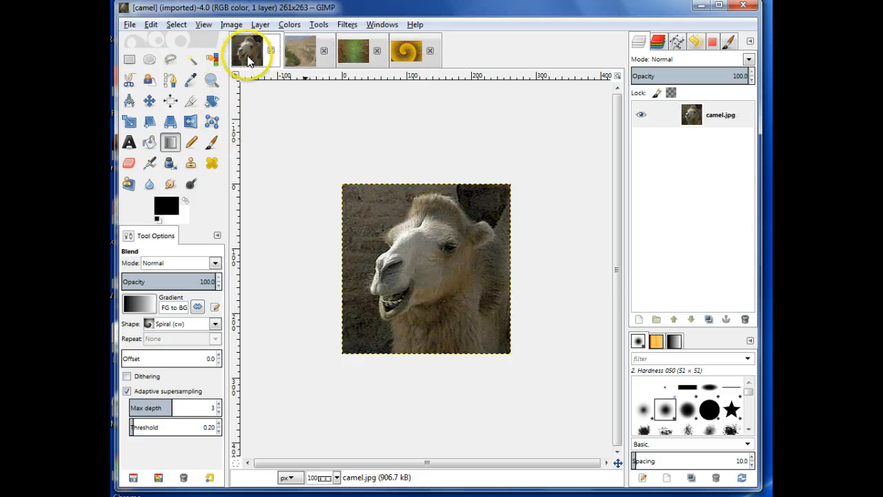
left_click(226, 27)
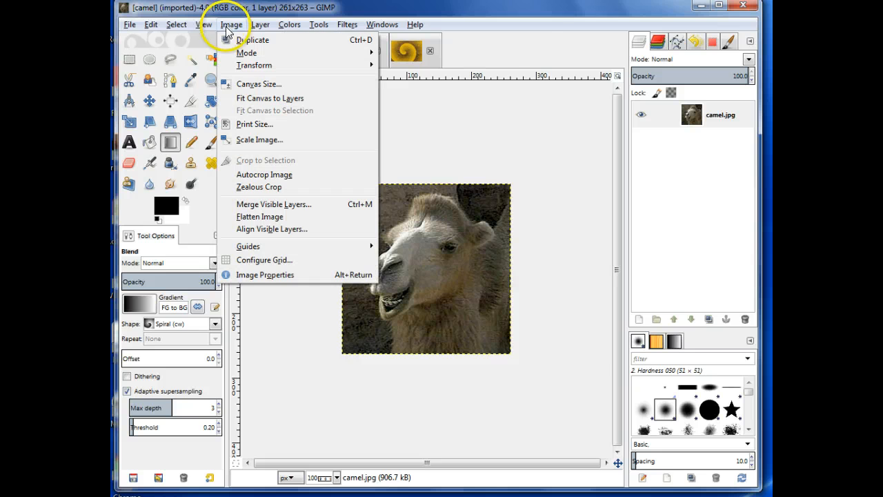
left_click(240, 143)
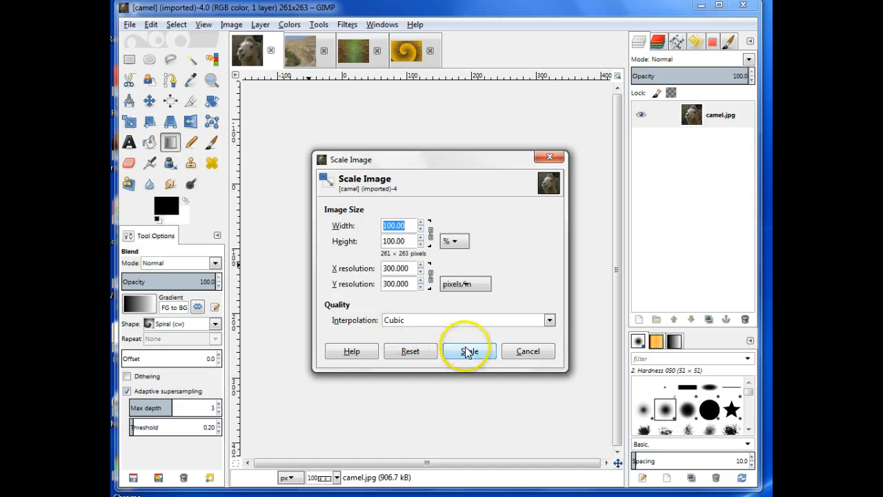
left_click(527, 352)
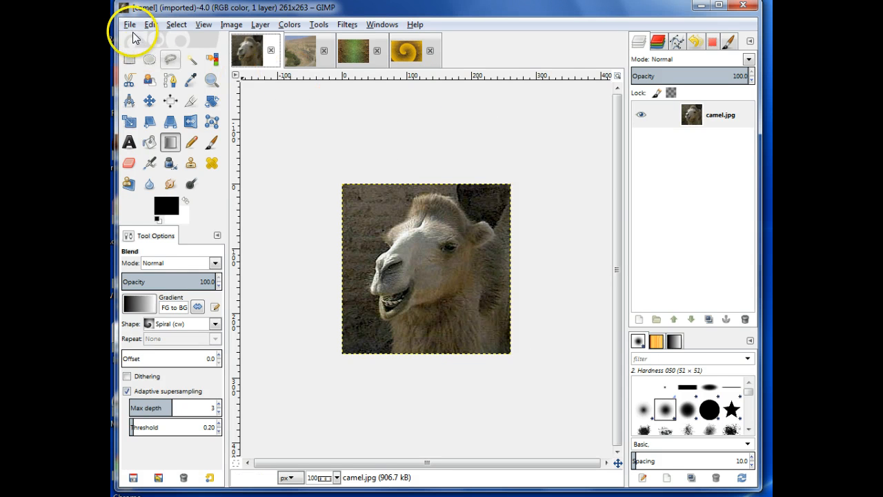
Create a new blank image 442 pixels wide and 263 pixels high
left_click(130, 25)
left_click(145, 40)
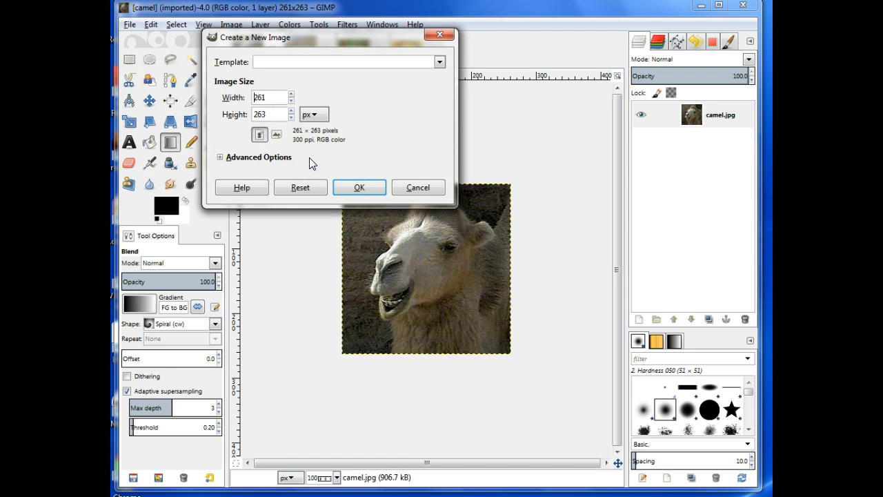
type("442")
key("Tab")
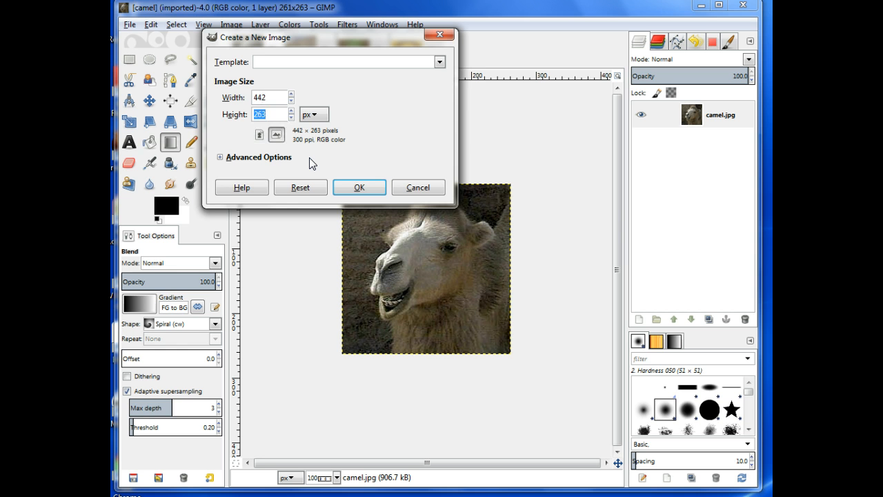
left_click(348, 186)
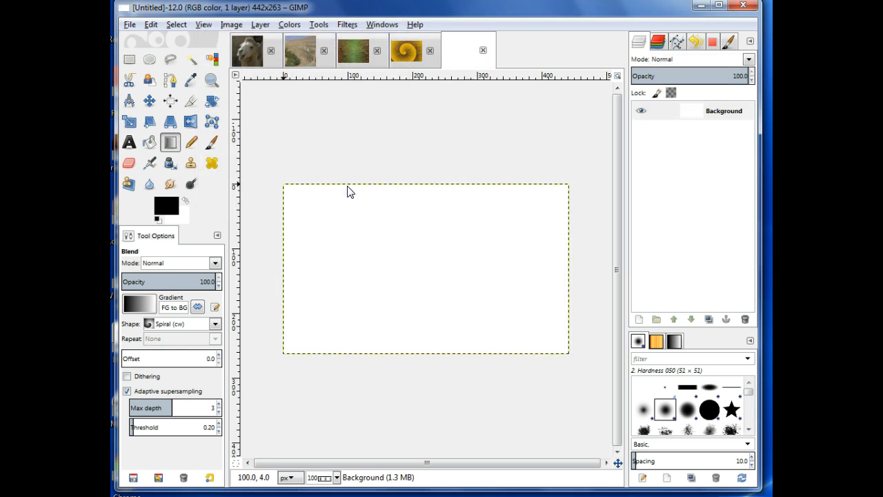
Start opening files as layers in the new image and browse the Resources drive to the IT\Image Manipulation folder
left_click(129, 24)
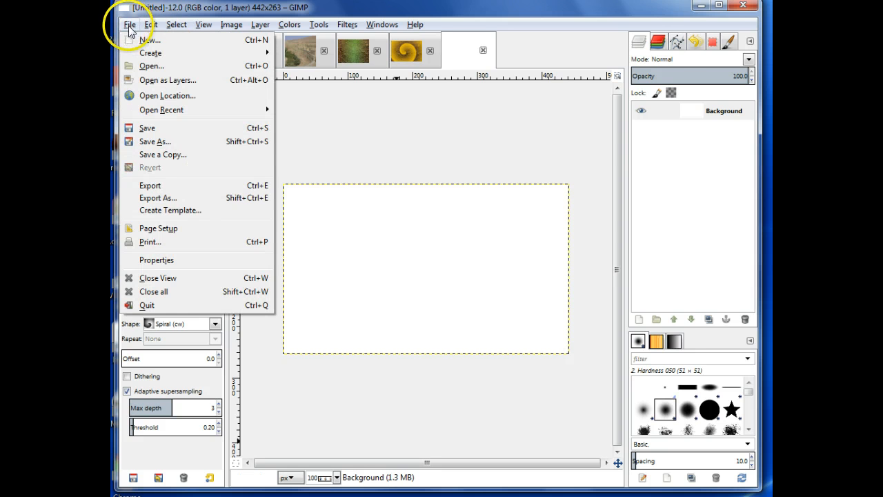
left_click(144, 81)
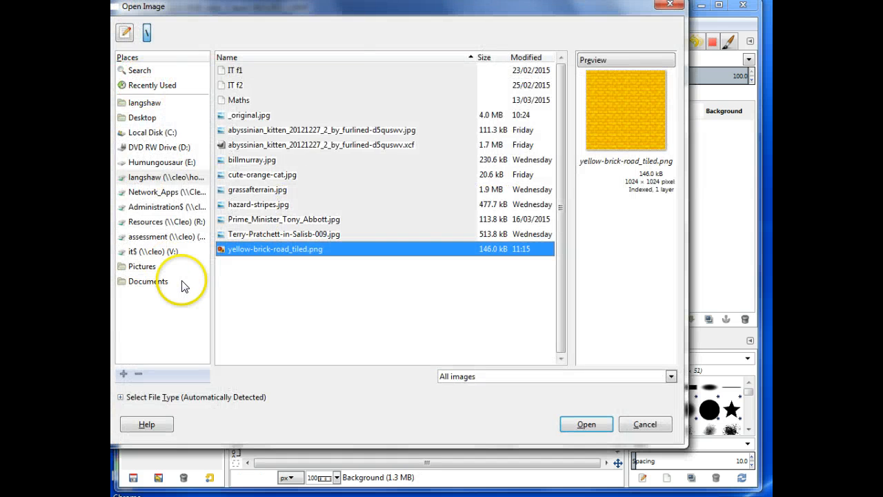
left_click(148, 221)
left_click(355, 278)
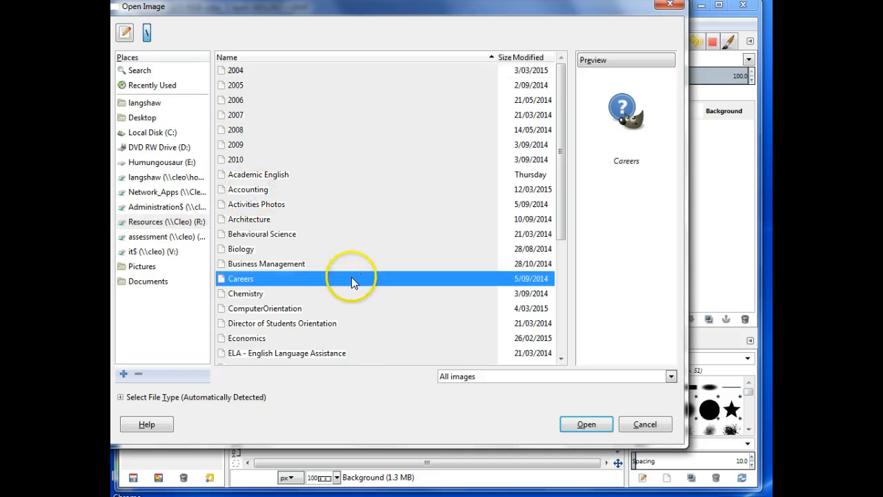
scroll(295, 282, "down", 1)
double_click(227, 329)
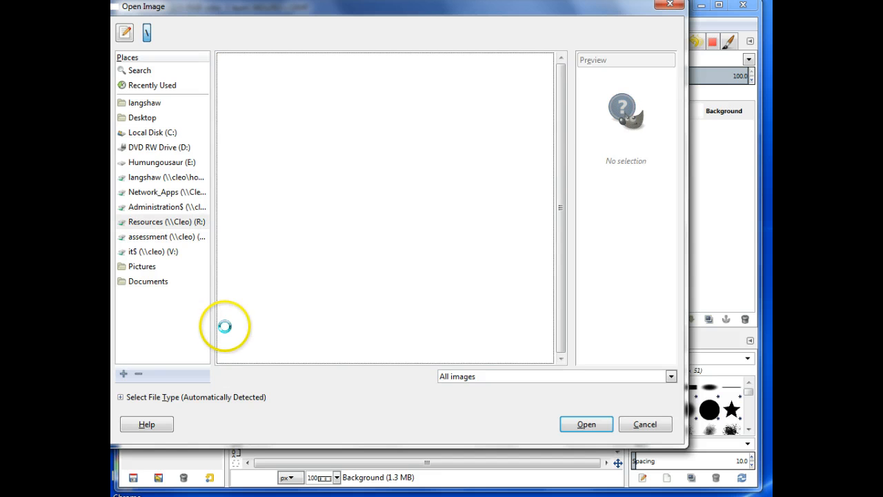
double_click(250, 115)
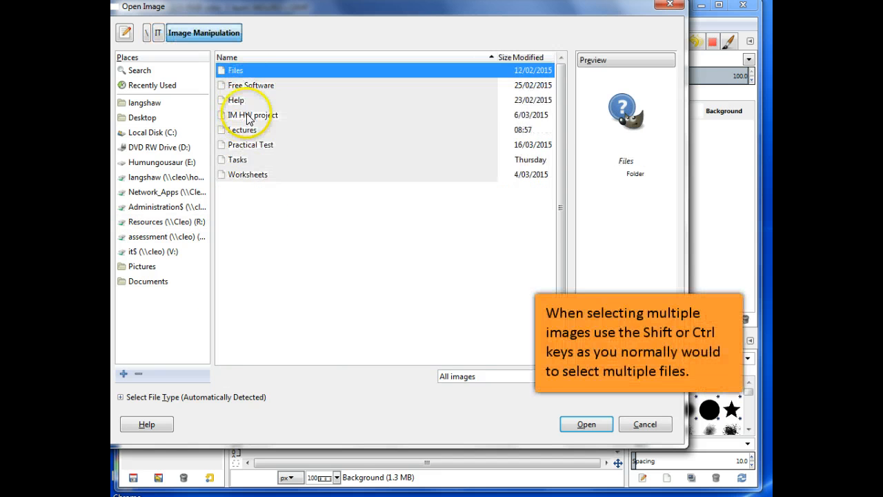
Open both camel.jpg and deserttown.jpg as layers from Files\TaskIM05 files\Part 2
double_click(235, 73)
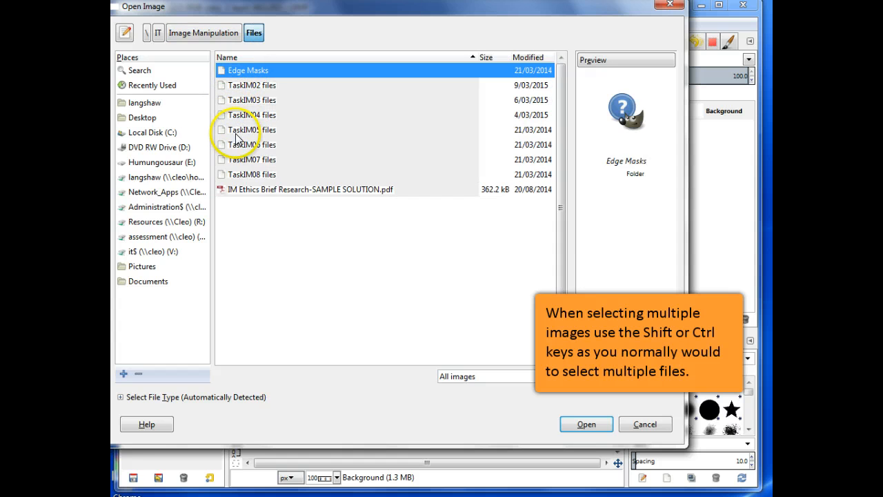
double_click(237, 135)
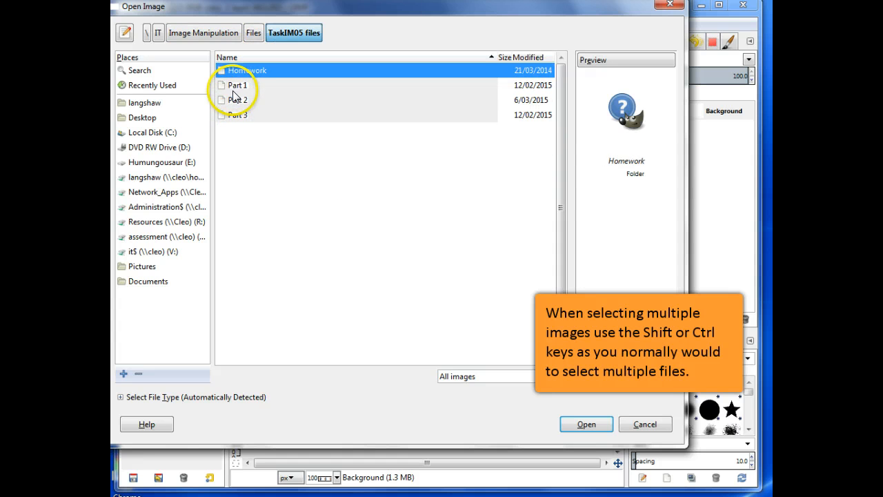
left_click(232, 101)
double_click(230, 101)
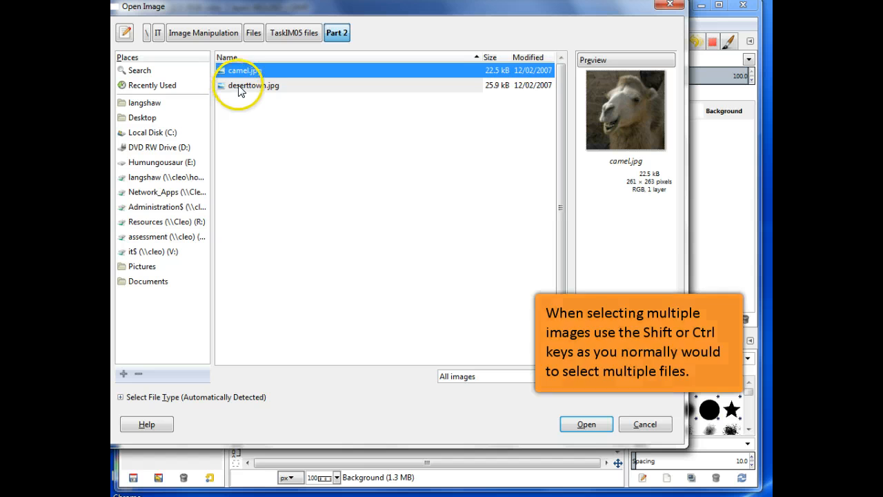
left_click(238, 86, "shift")
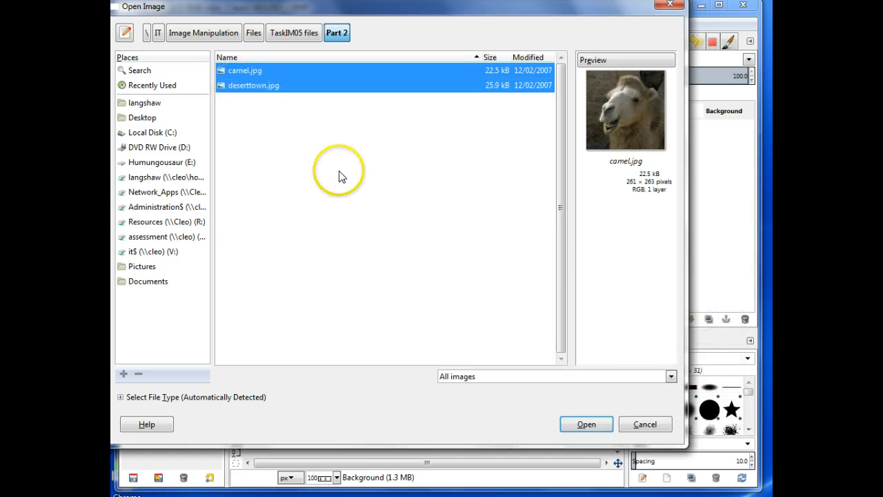
left_click(586, 424)
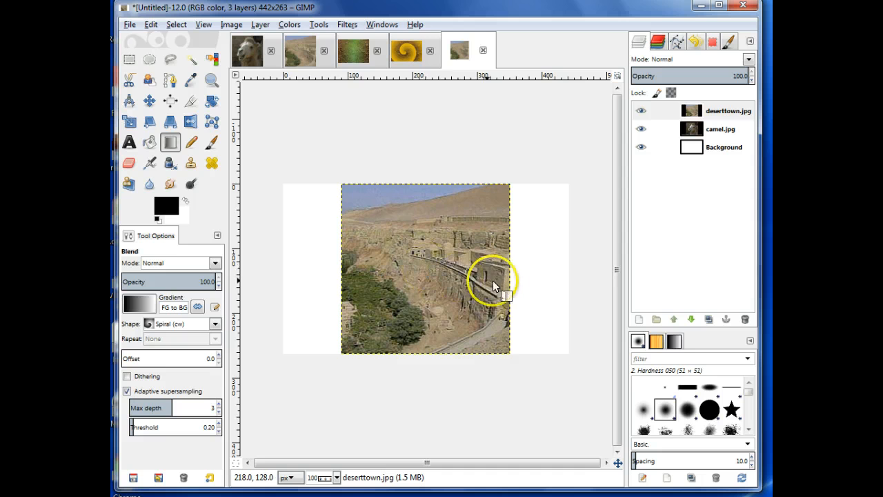
Set the Move tool to move the active layer and shift the deserttown layer to the canvas's left edge
left_click(693, 150)
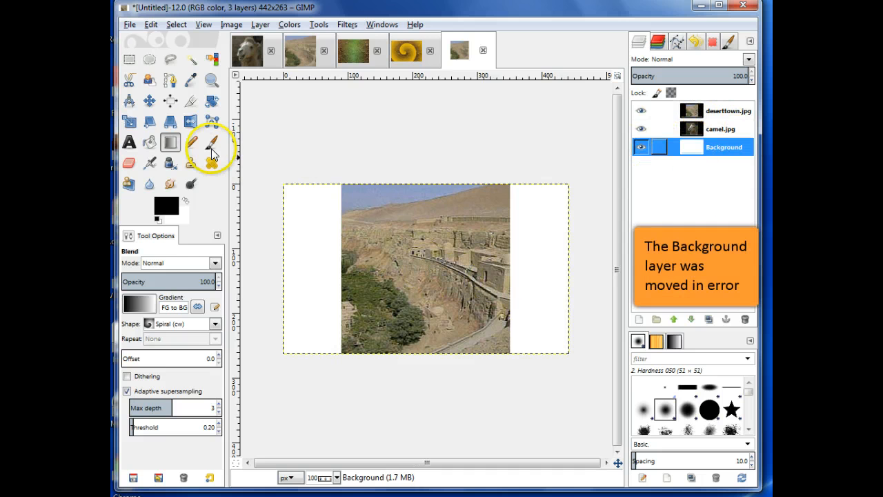
left_click(149, 101)
left_click(135, 303)
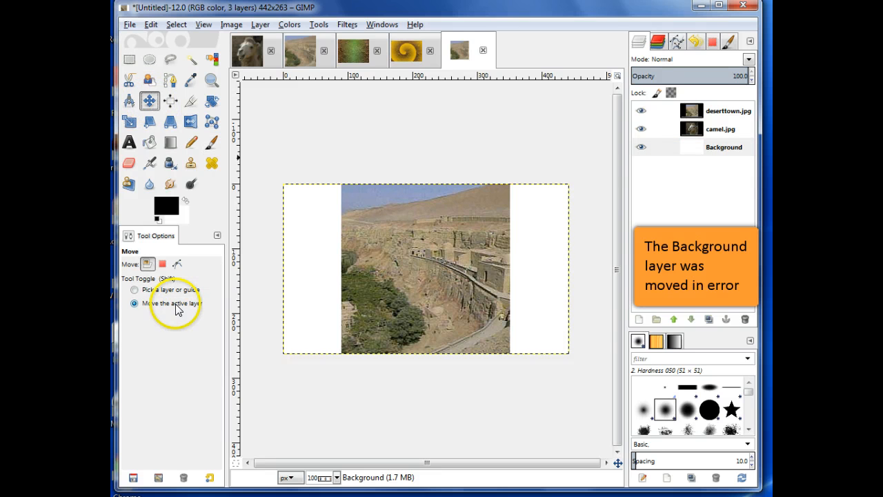
left_click_drag(450, 276, 390, 277)
left_click(683, 114)
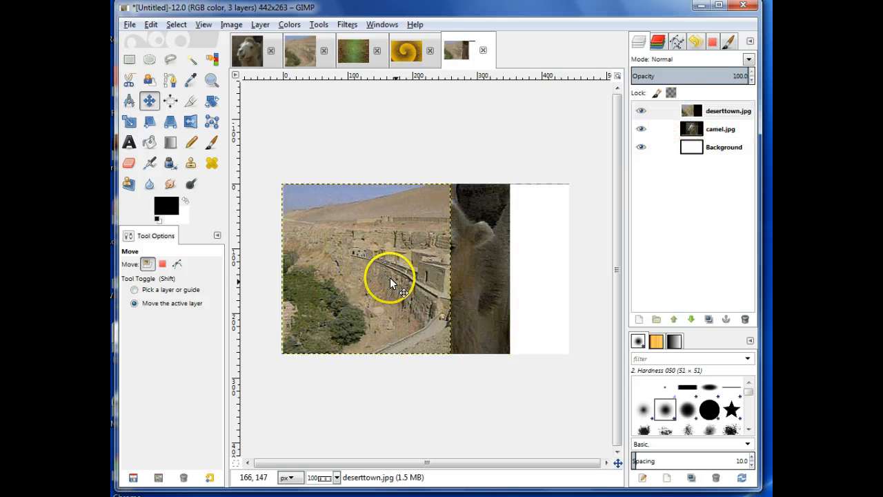
Move the camel layer to the canvas's right edge and place it above the deserttown layer in the stack
left_click(689, 129)
left_click_drag(488, 278, 536, 276)
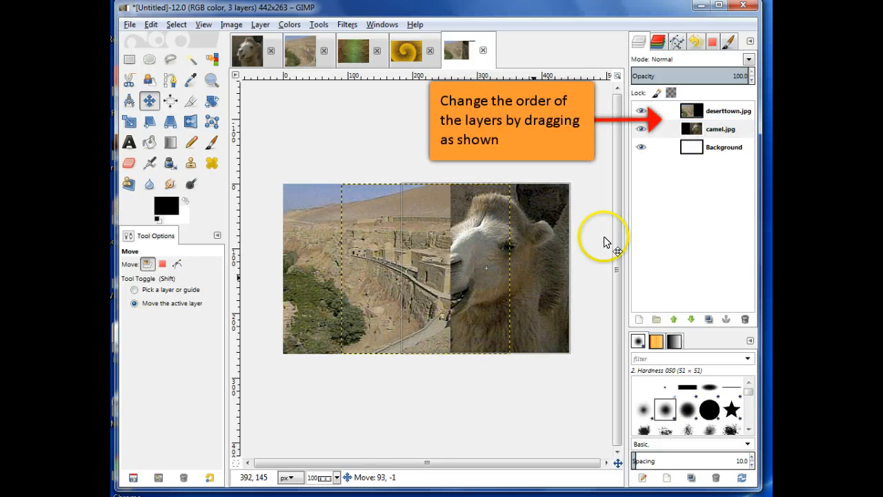
left_click_drag(724, 129, 716, 113)
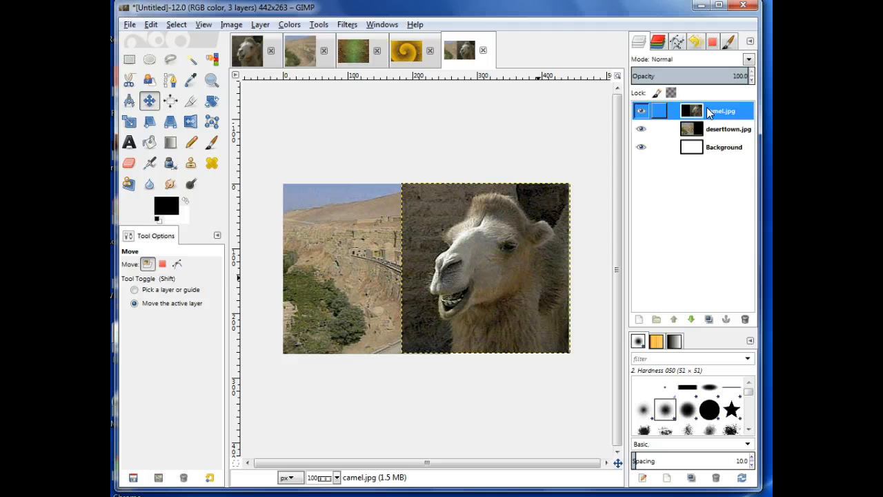
left_click(706, 107)
Select the deserttown layer and nudge it slightly upward on the canvas
left_click(425, 393)
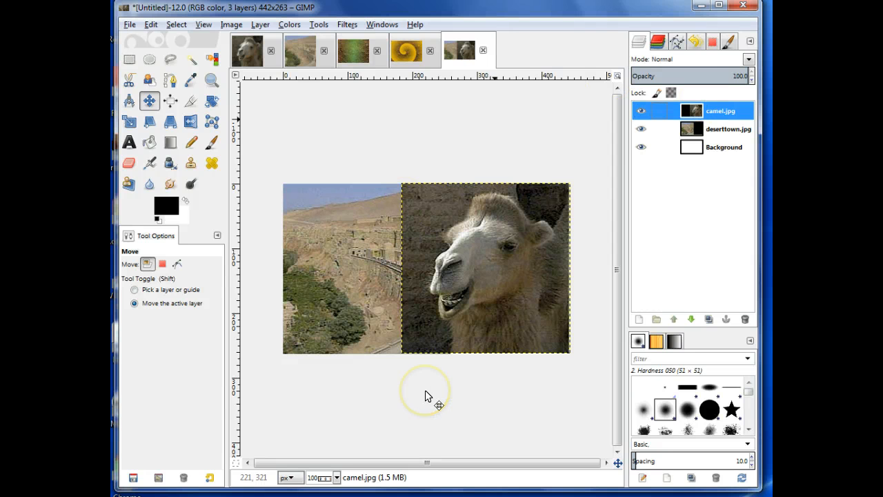
key("Page_Down")
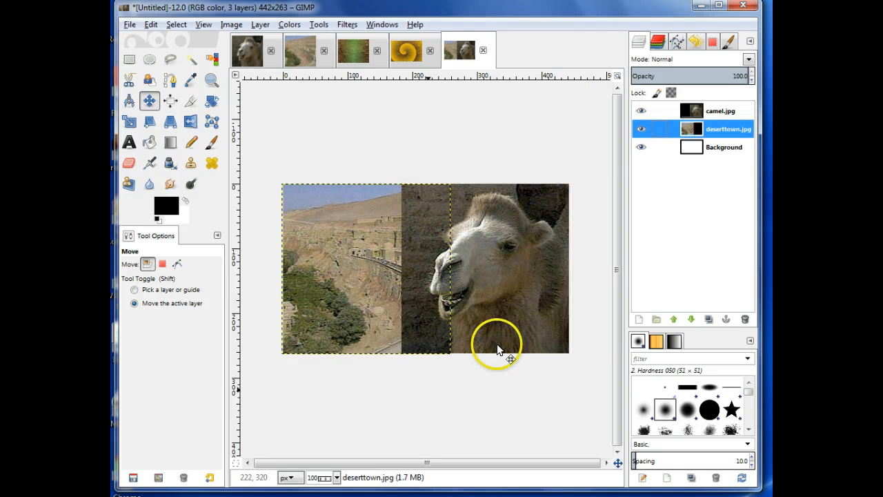
left_click_drag(504, 309, 504, 309)
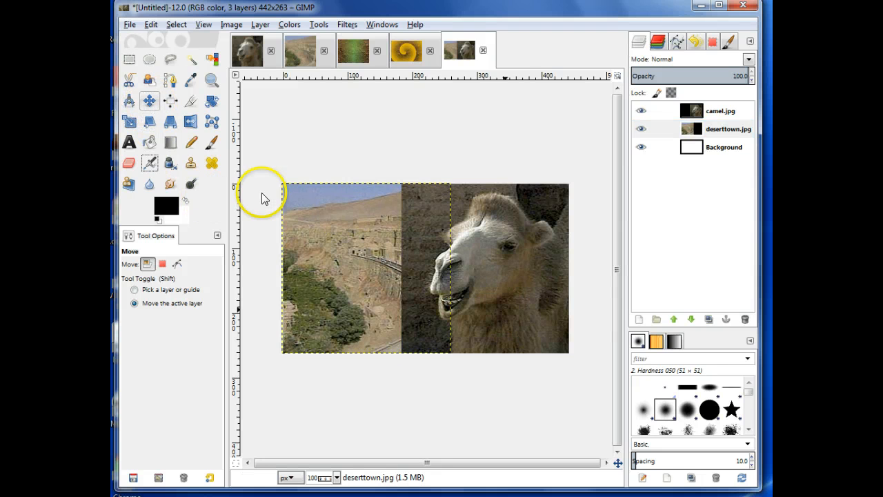
Add an alpha channel to the camel.jpg layer
right_click(487, 253)
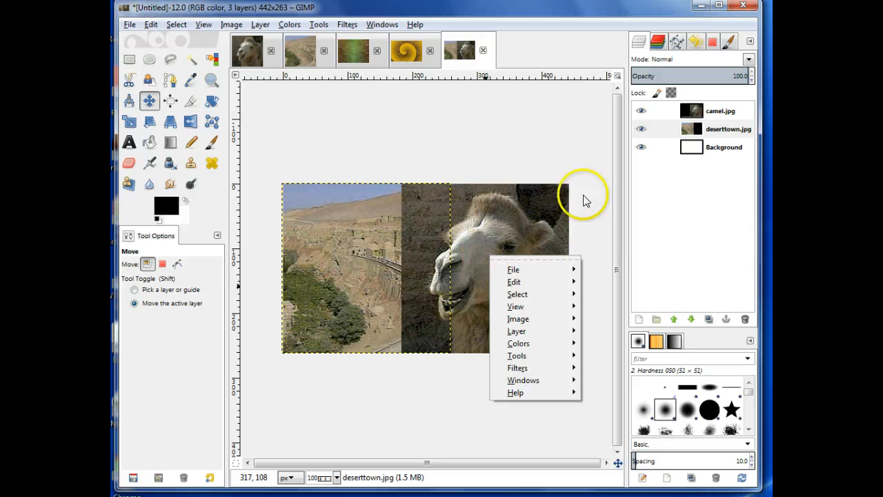
left_click(708, 108)
right_click(708, 109)
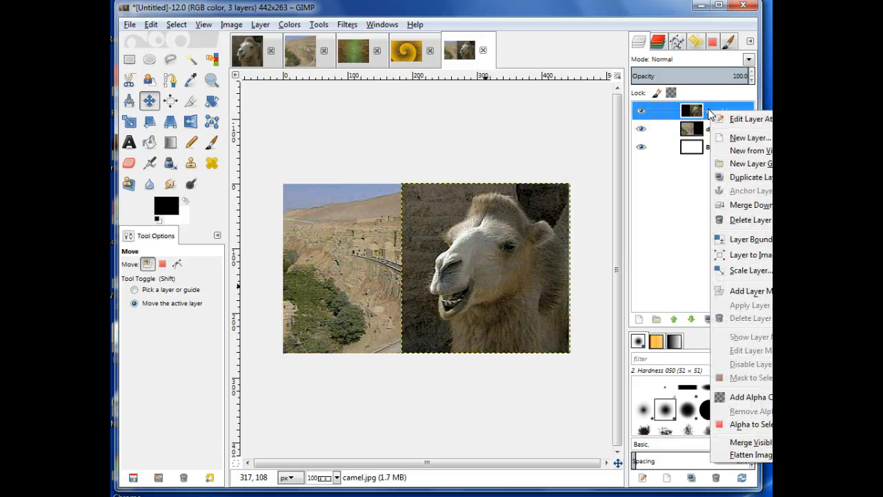
left_click(745, 398)
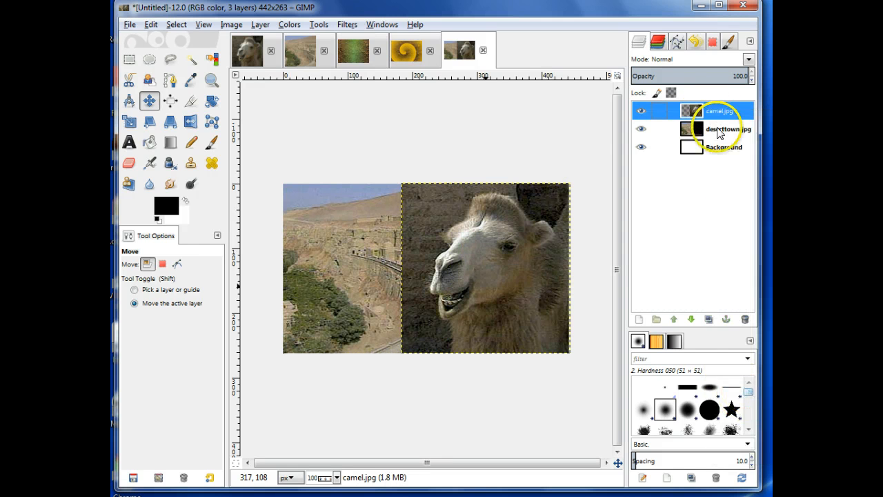
Add an alpha channel to the deserttown.jpg layer
left_click(714, 129)
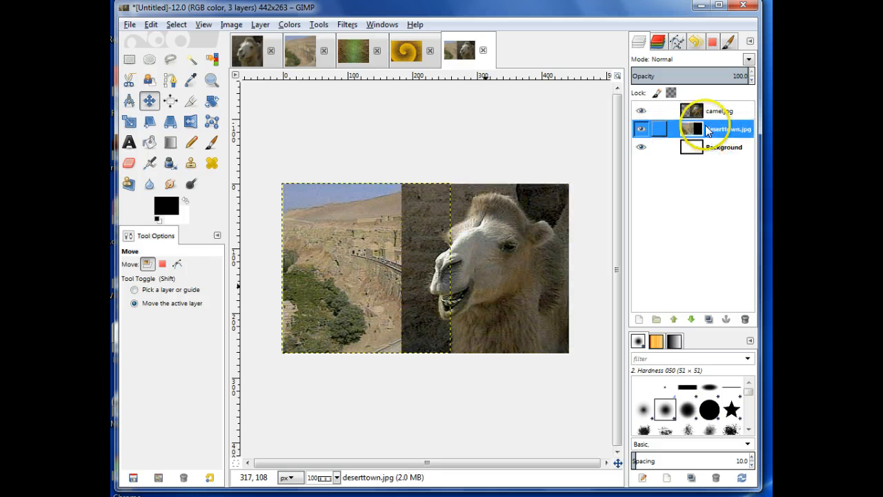
left_click(257, 24)
mouse_move(279, 172)
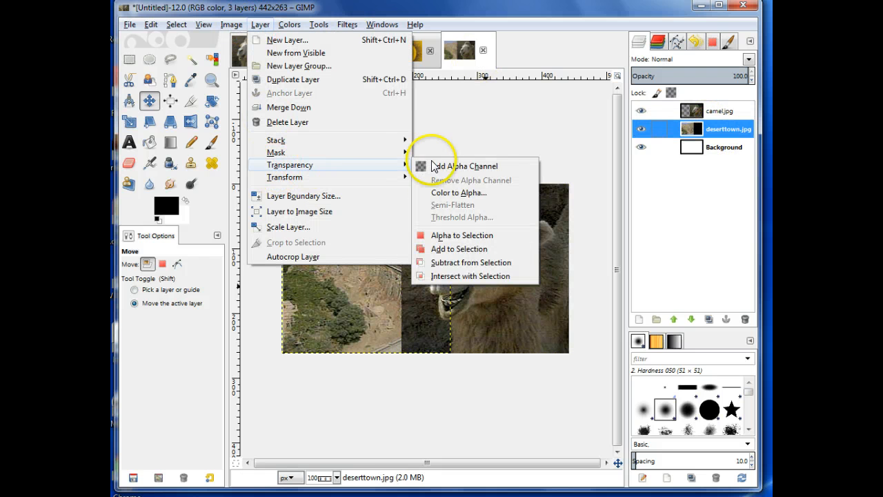
left_click(455, 166)
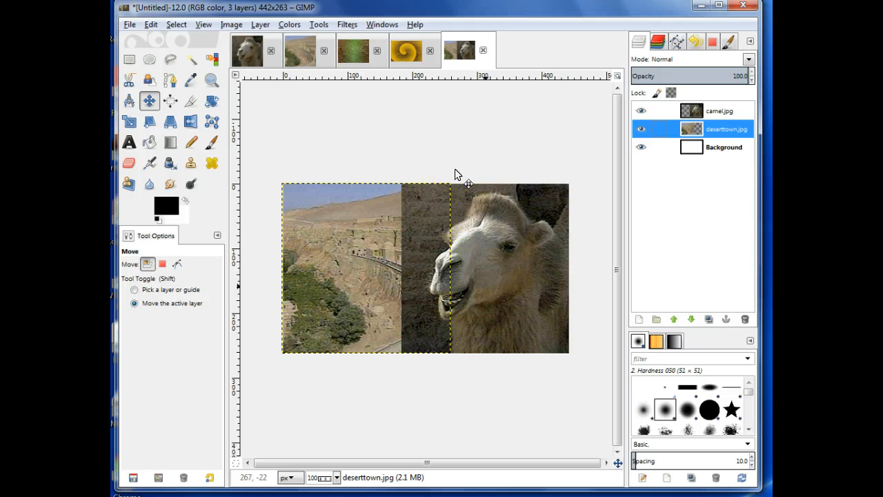
left_click(474, 153)
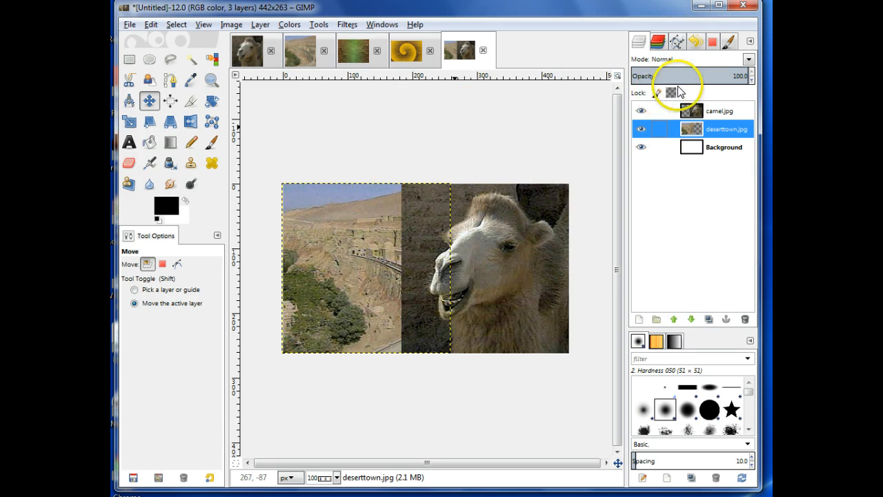
Add a layer mask initialized to White (full opacity) to the camel.jpg layer
left_click(713, 116)
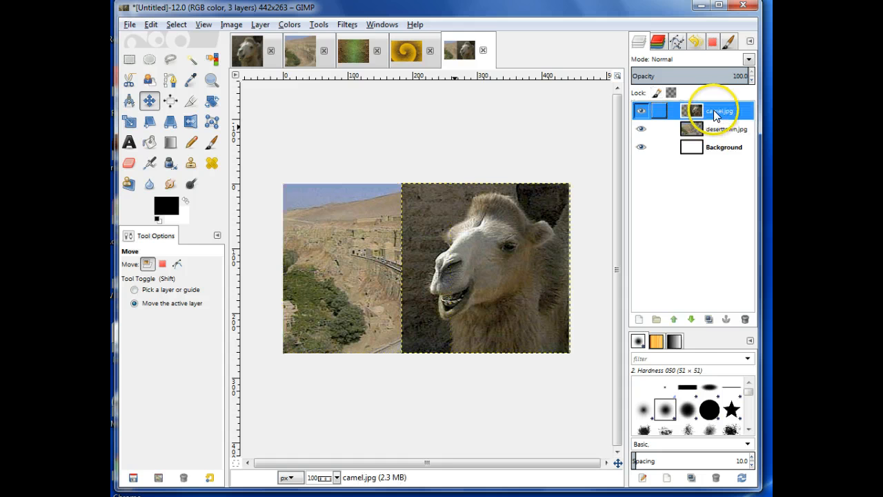
right_click(713, 111)
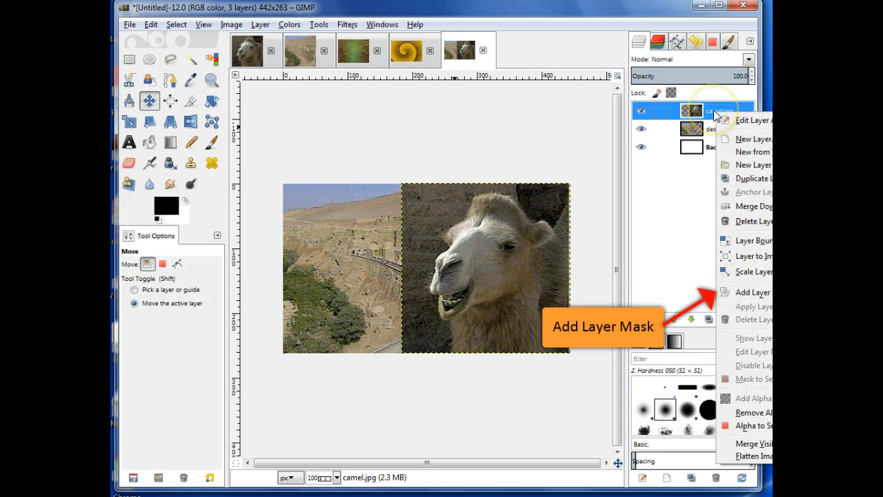
left_click(754, 295)
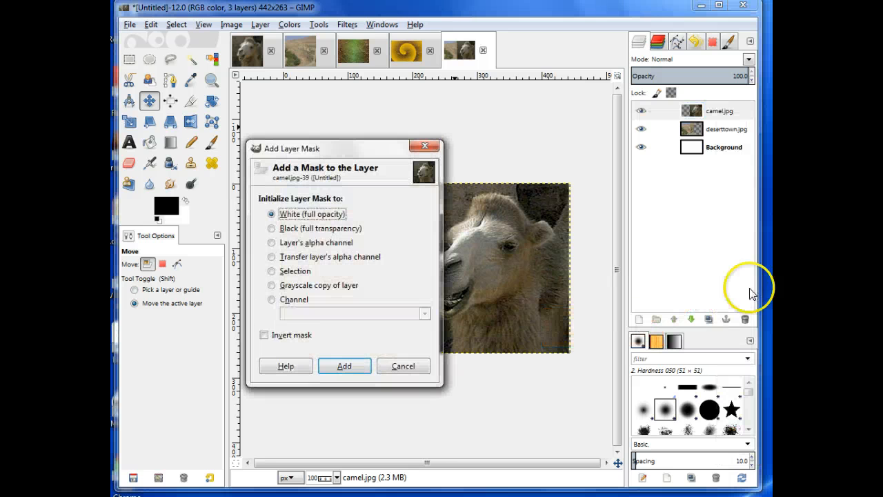
left_click(344, 366)
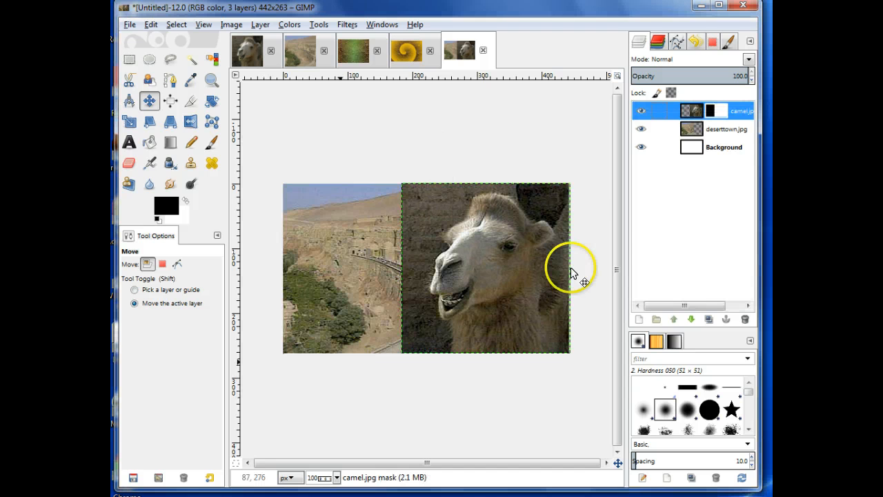
Reset the colors to black and white, then paint a black horizontal Paintbrush stroke across the camel's face on its layer mask
left_click(713, 114)
left_click(720, 113)
left_click(722, 108)
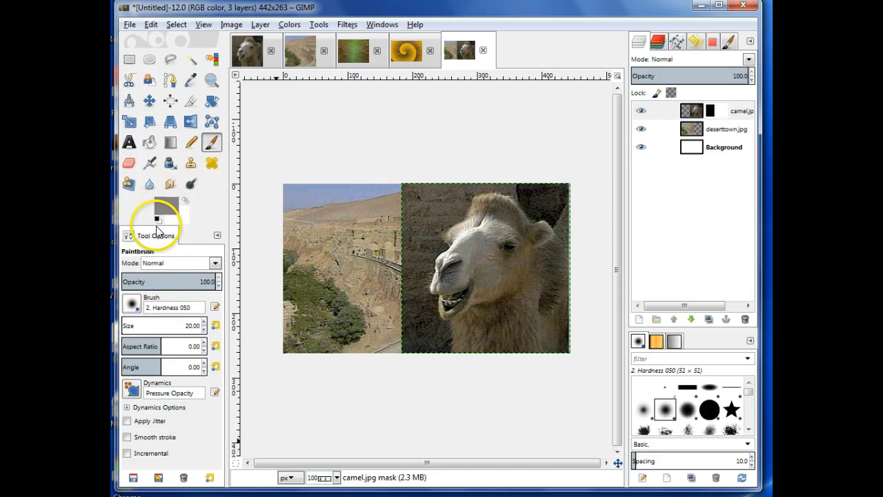
left_click(156, 220)
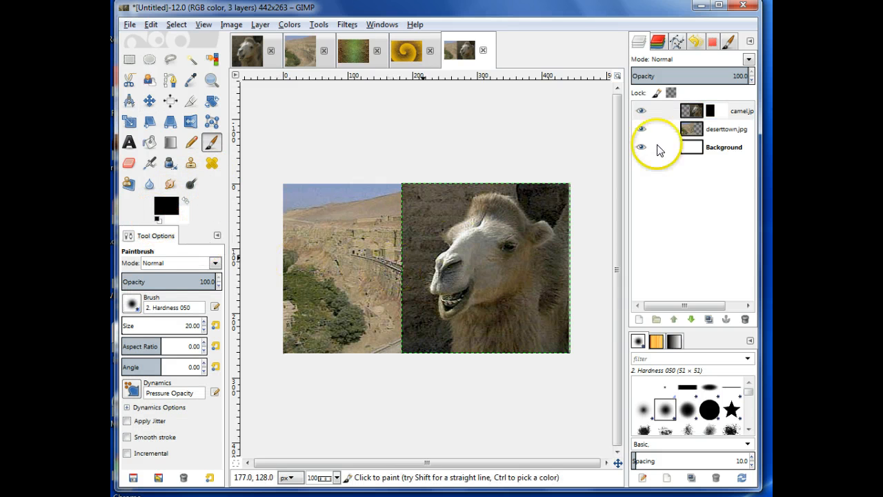
left_click(718, 112)
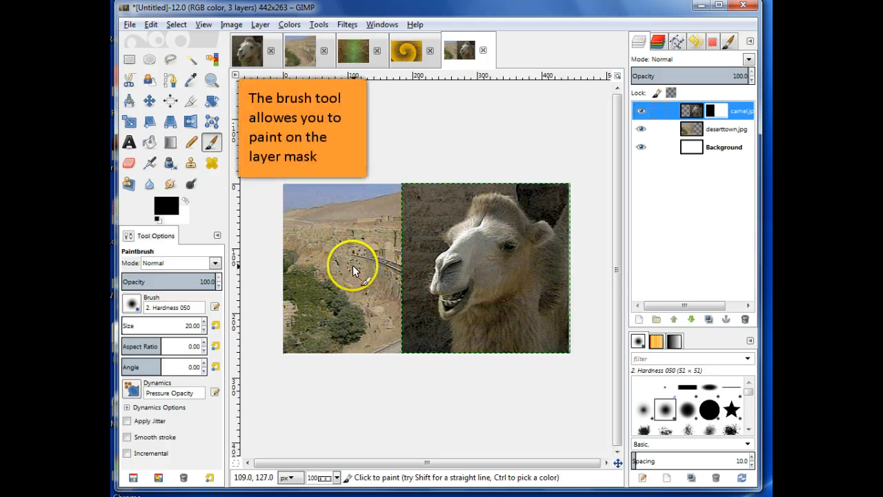
left_click_drag(404, 263, 551, 263)
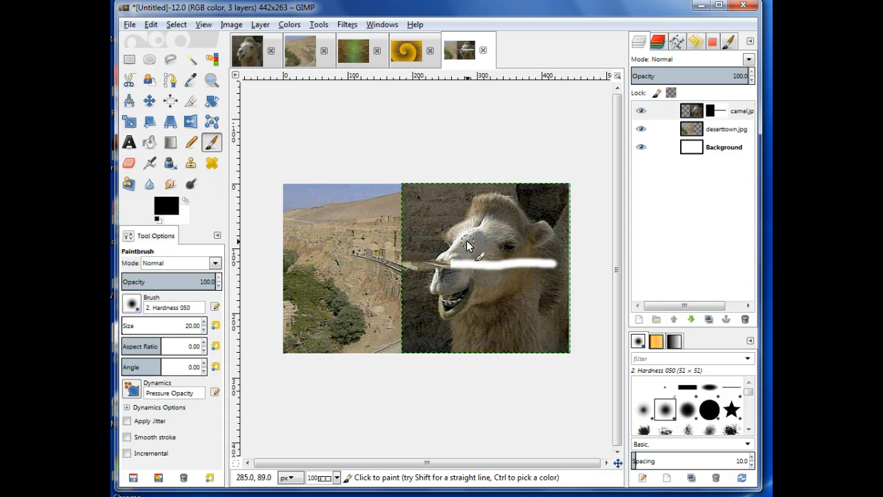
Swap the foreground to white and paint over the horizontal stroke on the camel mask to restore the hidden area
key("x")
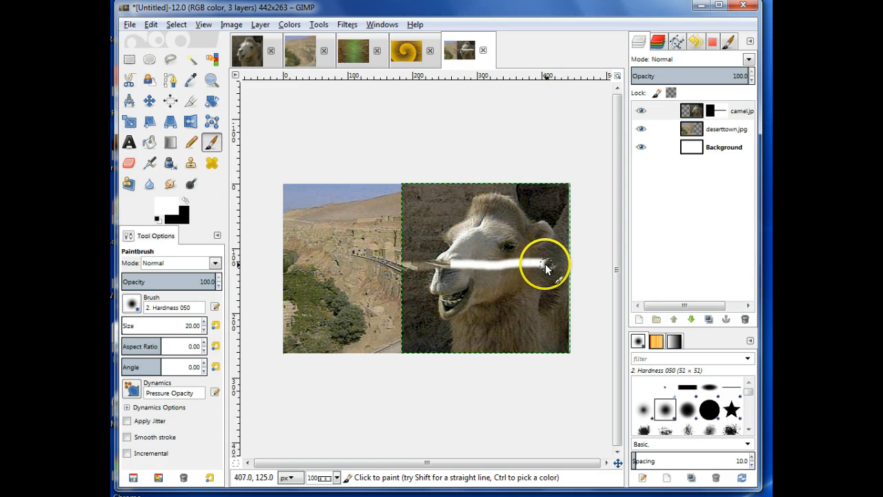
left_click_drag(437, 263, 558, 261)
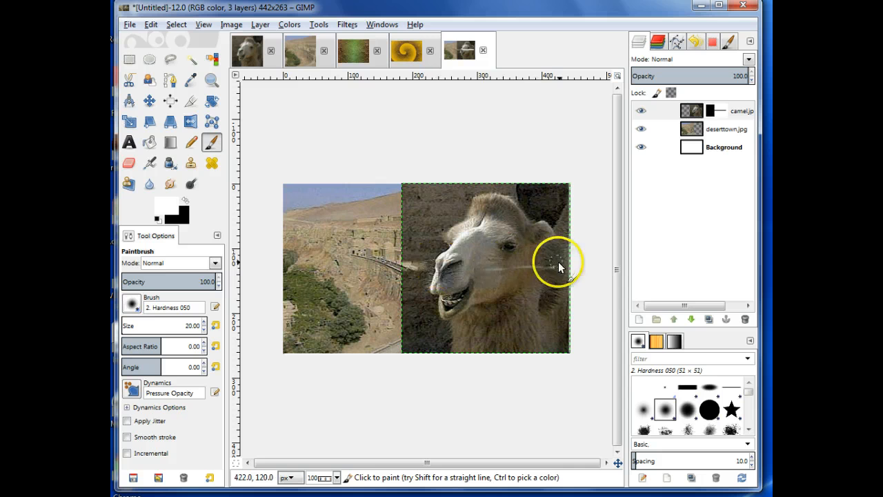
mouse_move(498, 266)
left_mouse_down()
mouse_move(400, 268)
mouse_move(438, 262)
left_mouse_up()
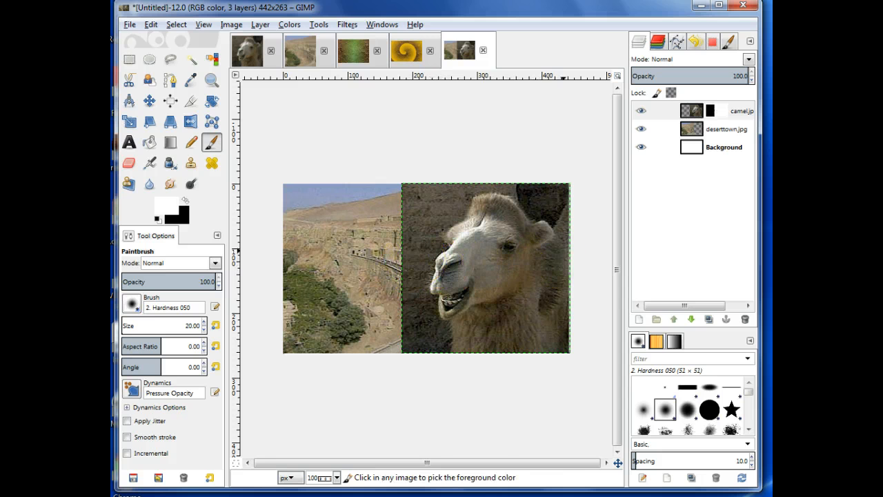
Reselect the camel layer mask and paint a short black stroke from the layer's left edge toward the top of the camel's head
left_click(696, 114)
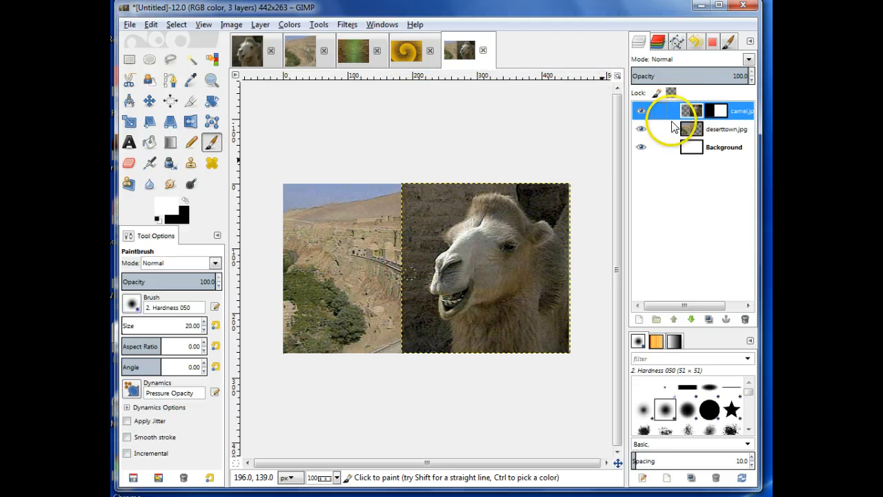
left_click(721, 114)
left_click(723, 113)
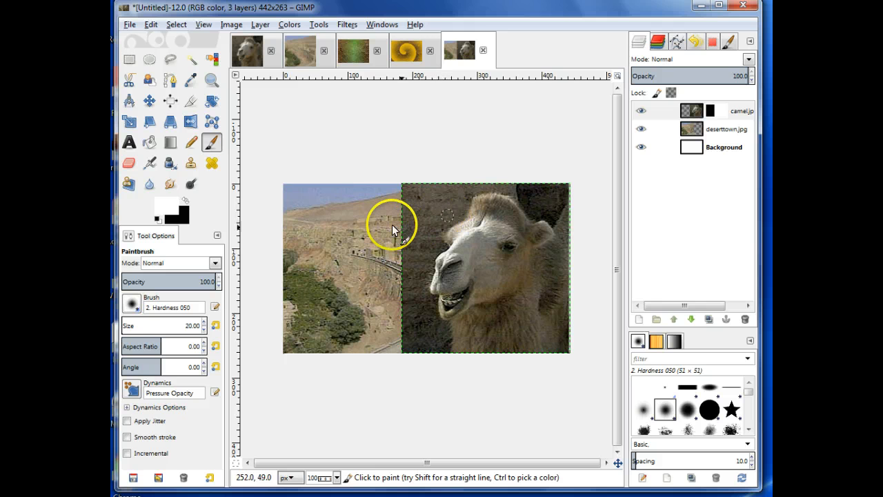
key("x")
left_click_drag(392, 224, 444, 211)
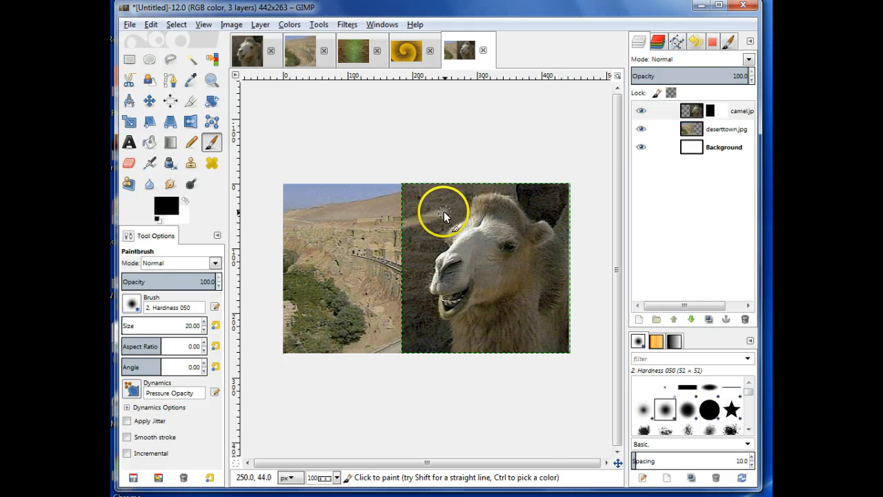
Paint black diagonal strokes directly on the camel.jpg layer image, across its left side and the muzzle, instead of on the mask
left_click(690, 111)
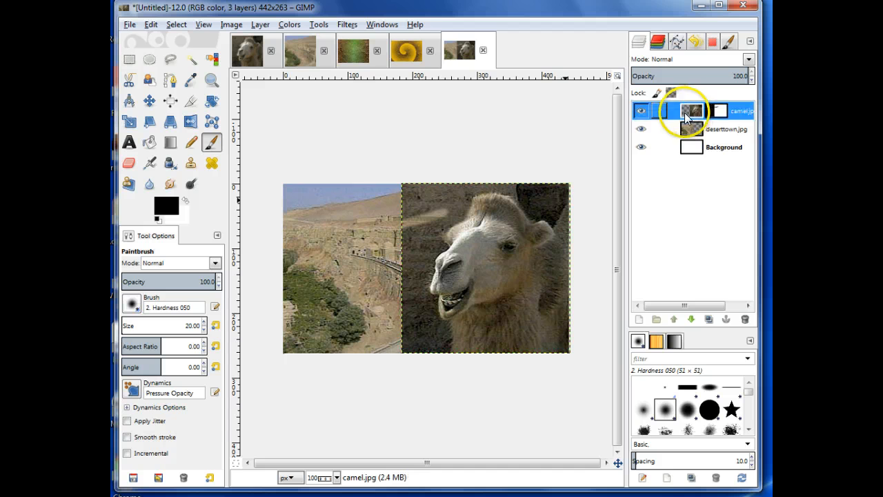
left_click_drag(381, 272, 467, 246)
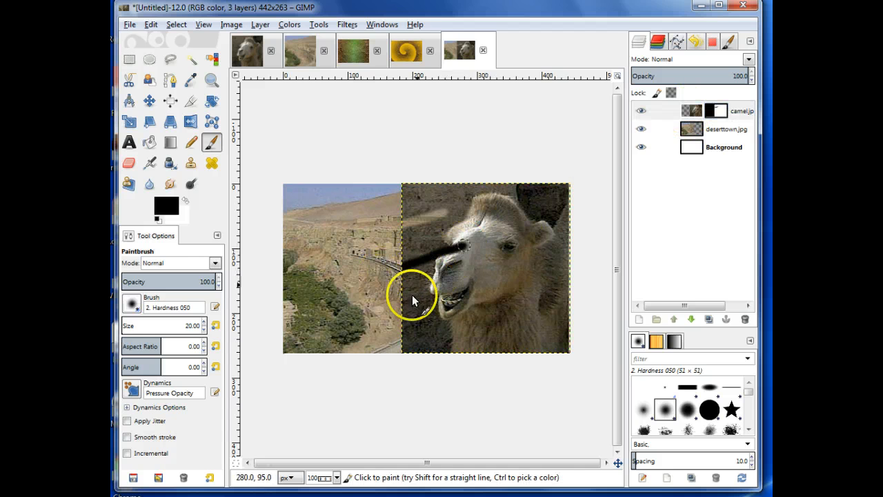
left_click_drag(382, 318, 473, 280)
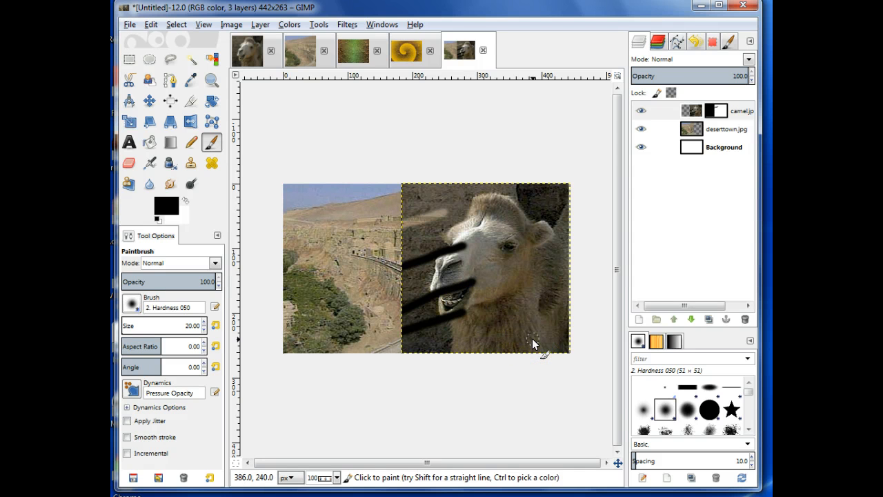
Undo the black brush strokes on the camel layer and its mask
key("ctrl+z")
key("ctrl+z")
key("ctrl+z")
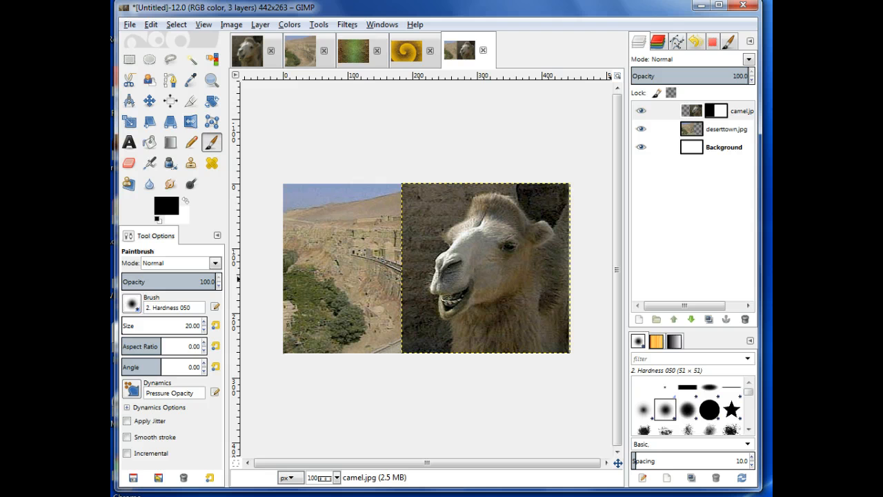
Apply a short Linear FG to BG gradient on the camel layer mask, horizontally inward from the layer's left edge
left_click(170, 143)
left_click(719, 111)
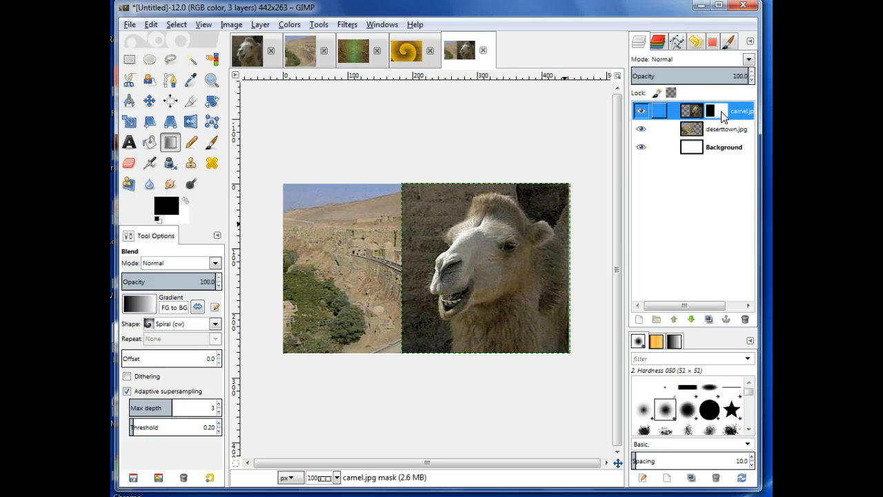
left_click(215, 324)
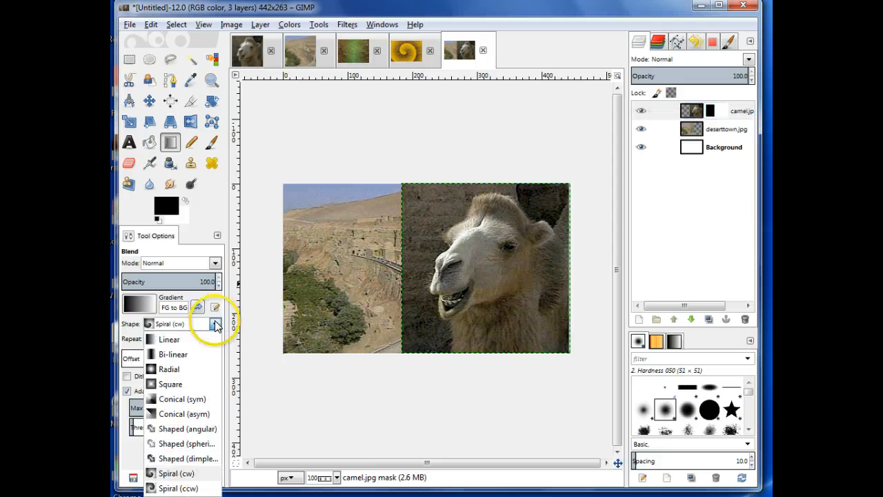
left_click(197, 338)
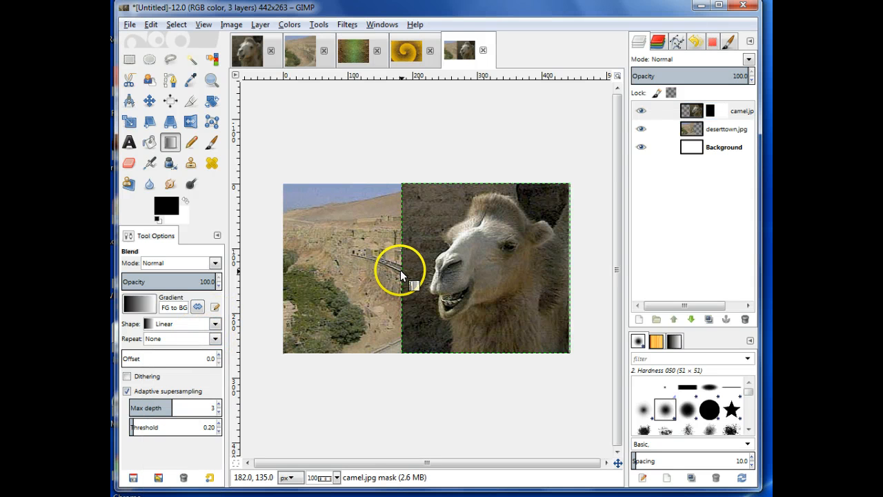
left_click_drag(401, 274, 424, 274)
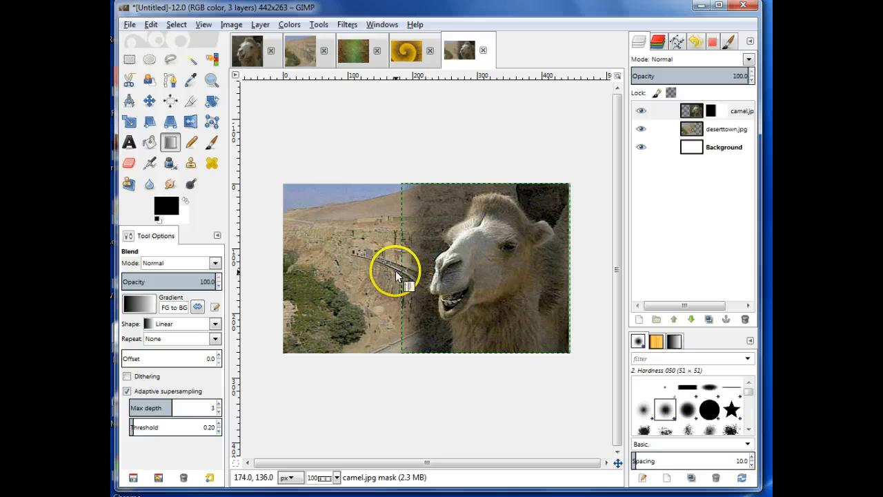
Redraw the camel mask's linear gradient, first reaching into the face, then shorter, ending at the front of the muzzle
left_click_drag(401, 274, 473, 275)
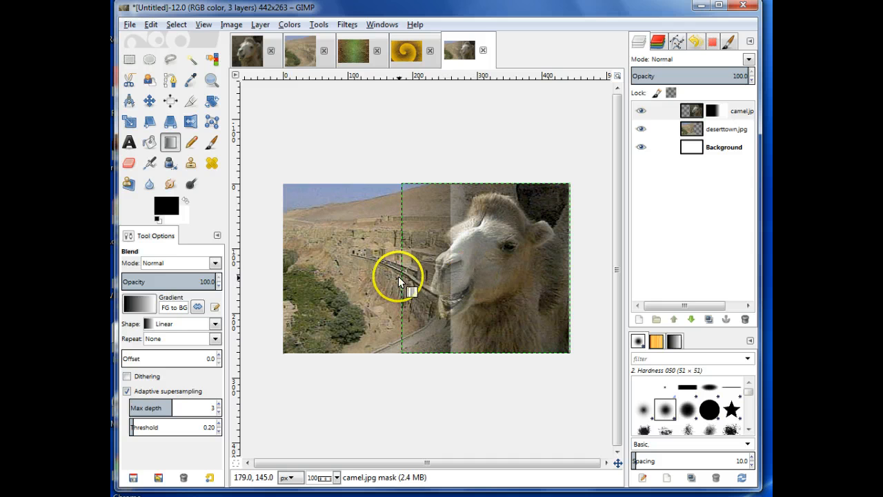
left_click_drag(399, 275, 436, 276)
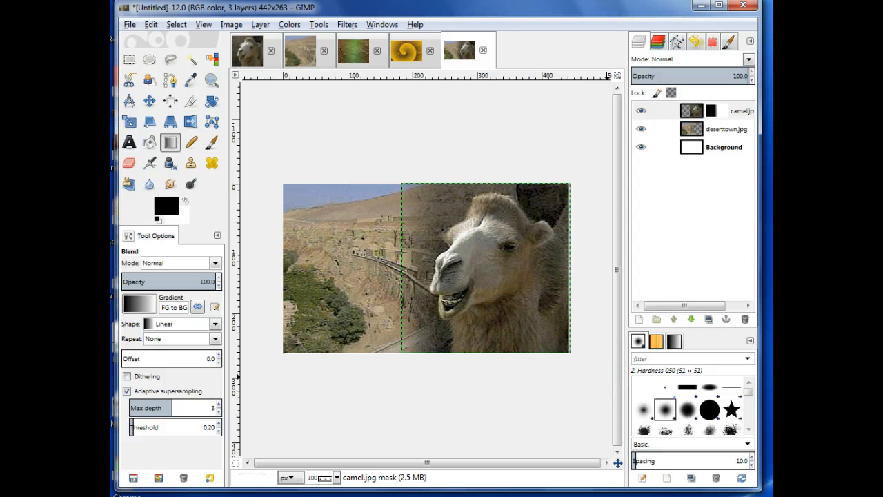
In the grassafterrain image, apply a Bi-linear gradient to the soil layer's mask, then redraw it wider toward the right edge
left_click(353, 54)
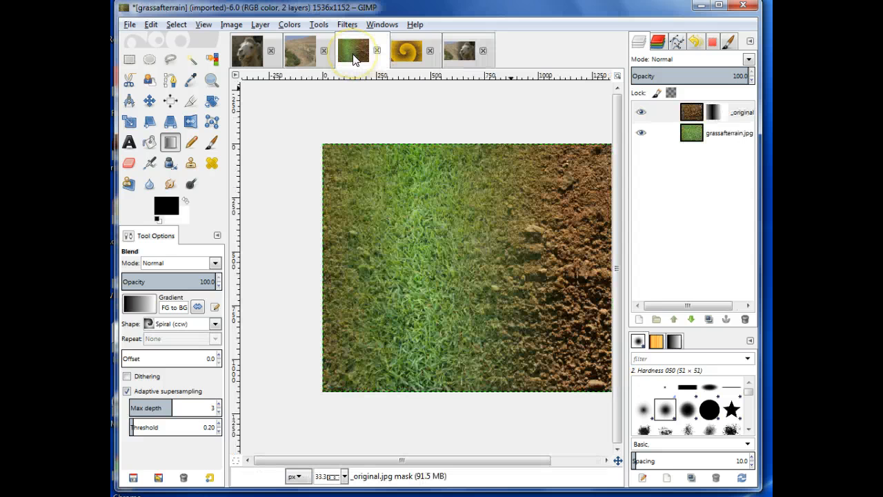
left_click(215, 324)
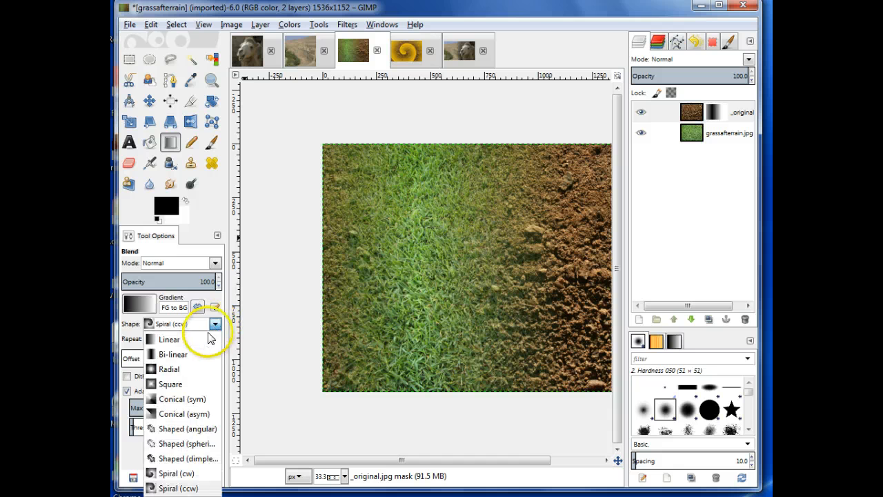
left_click(200, 355)
left_click_drag(442, 275, 535, 275)
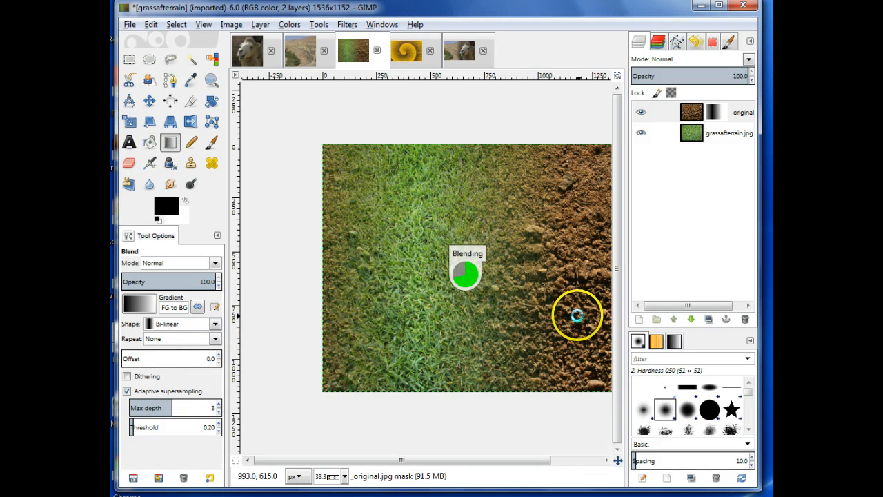
left_click_drag(449, 282, 612, 280)
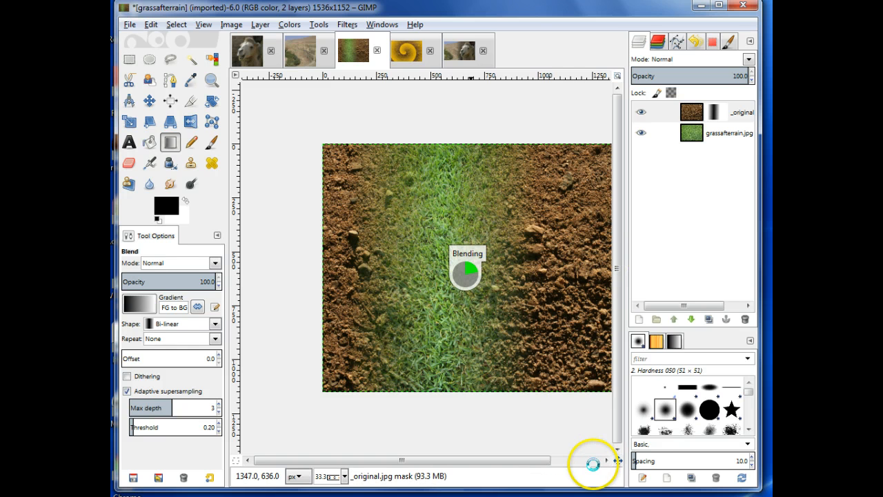
left_click(591, 461)
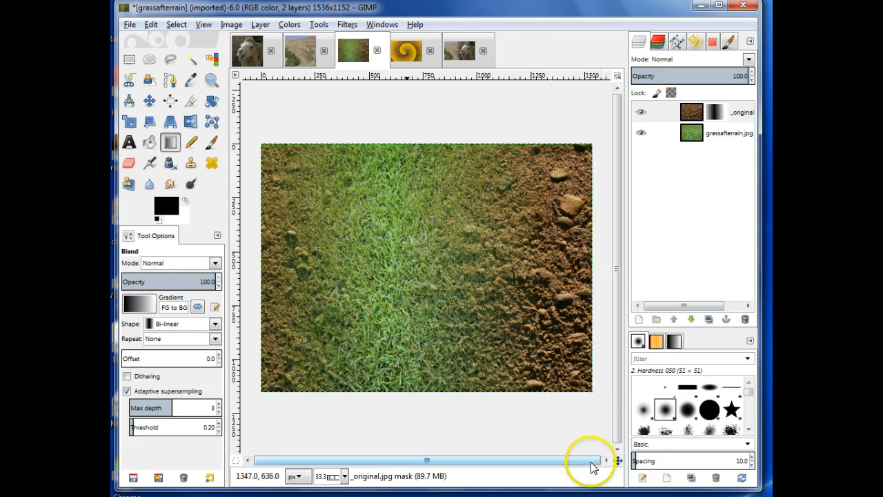
In the yellow brick spiral image, apply a Spiral (ccw) gradient horizontally from near the center on the brick layer's mask
left_click(406, 51)
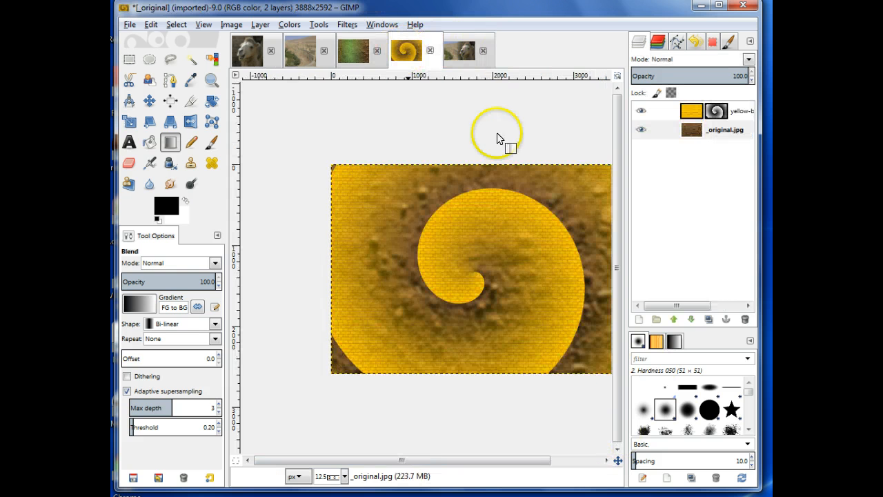
left_click(713, 119)
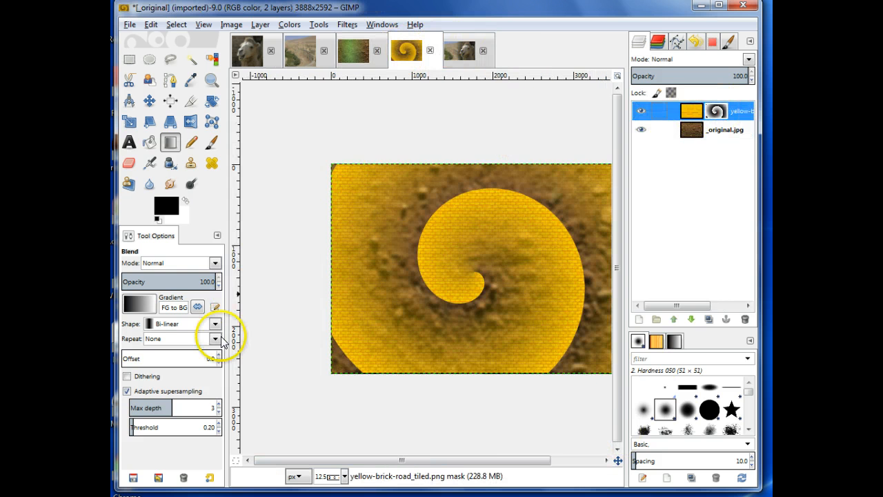
left_click(216, 324)
left_click(148, 485)
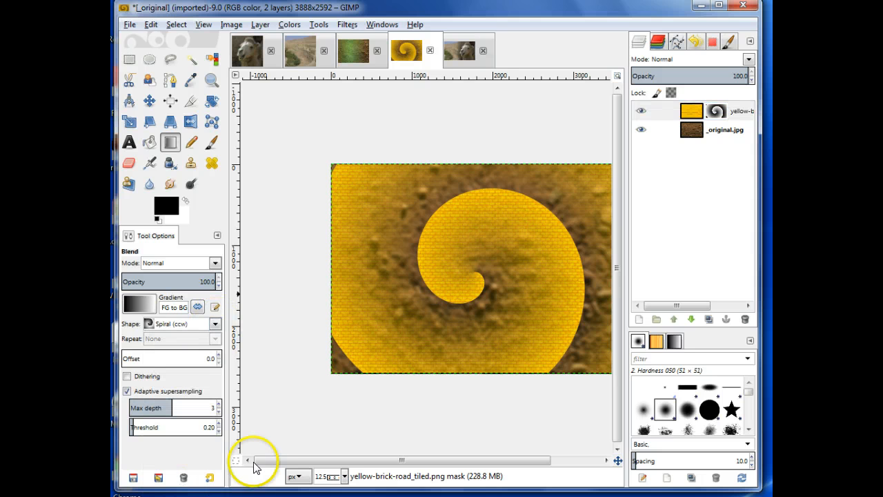
left_click_drag(452, 287, 607, 284)
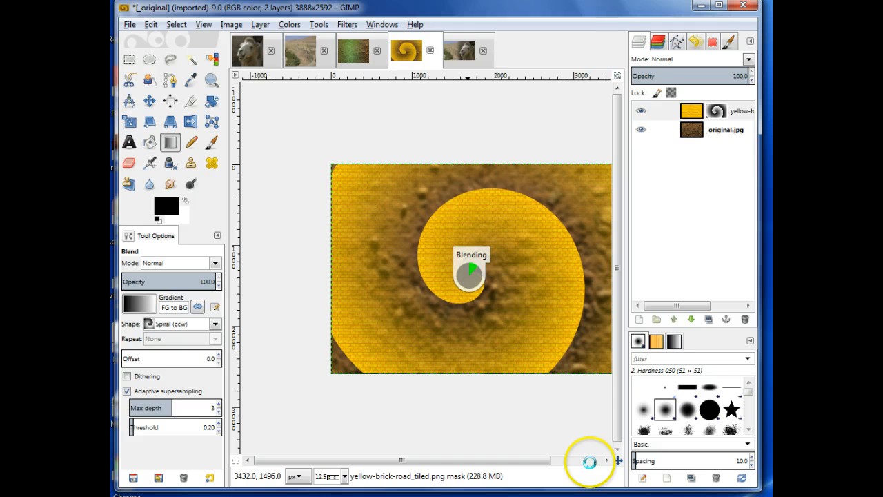